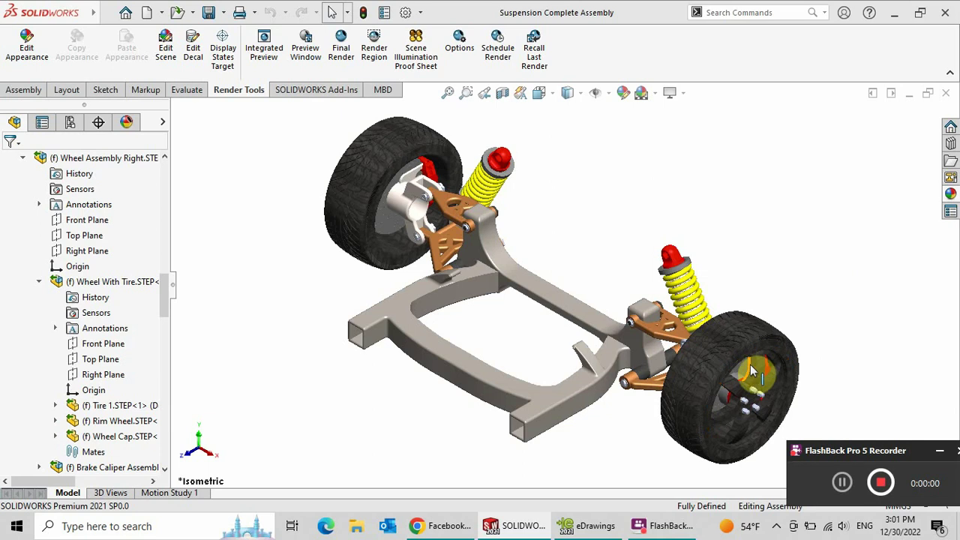
Bring the eDrawings Pro window with Suspension Complete Assembly.EASM to the front.
{"action": "left_click", "coordinate": [731, 244]}
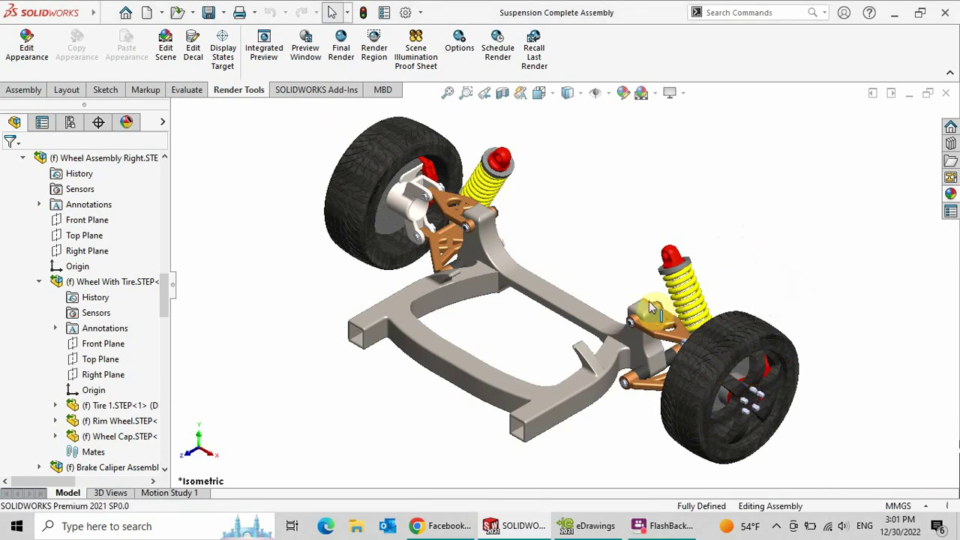
{"action": "left_click", "coordinate": [596, 525]}
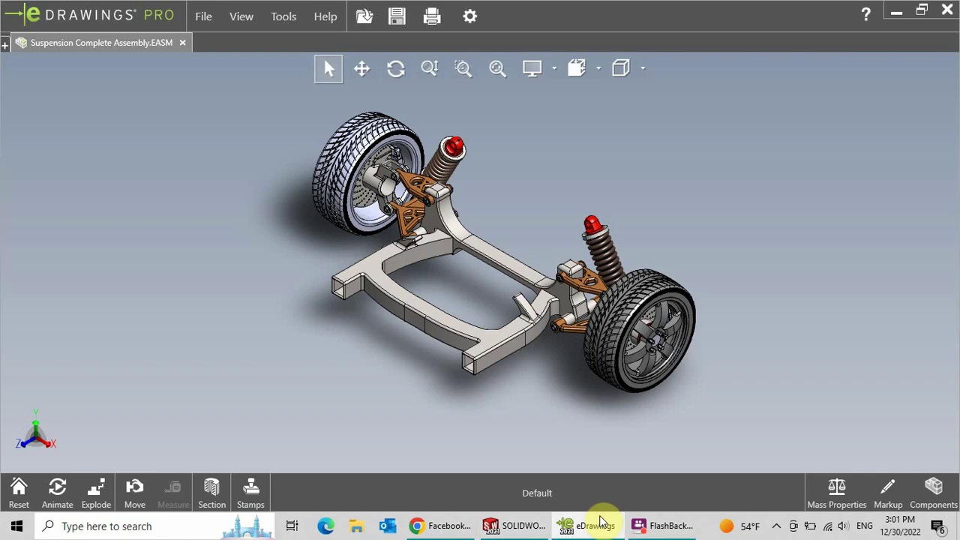
Start the continuous turntable animation of the suspension assembly.
{"action": "left_click", "coordinate": [71, 489]}
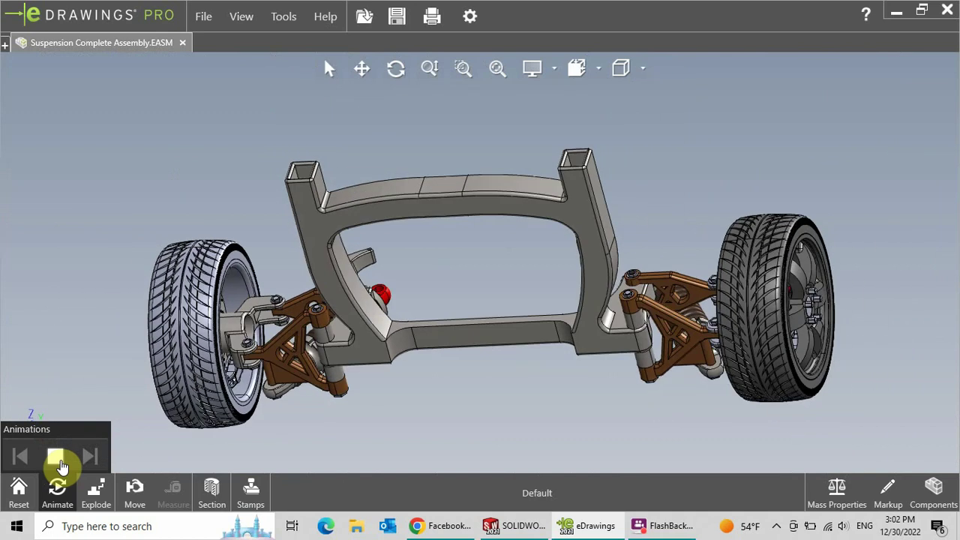
Stop the spinning animation and turn the assembly slightly.
{"action": "left_click", "coordinate": [57, 459]}
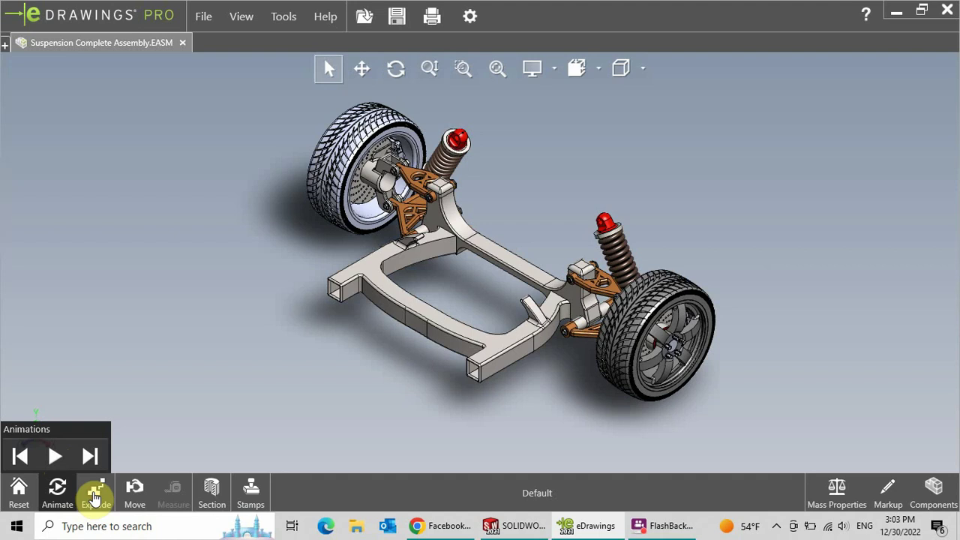
{"action": "left_click_drag", "start_coordinate": [294, 285], "coordinate": [611, 434]}
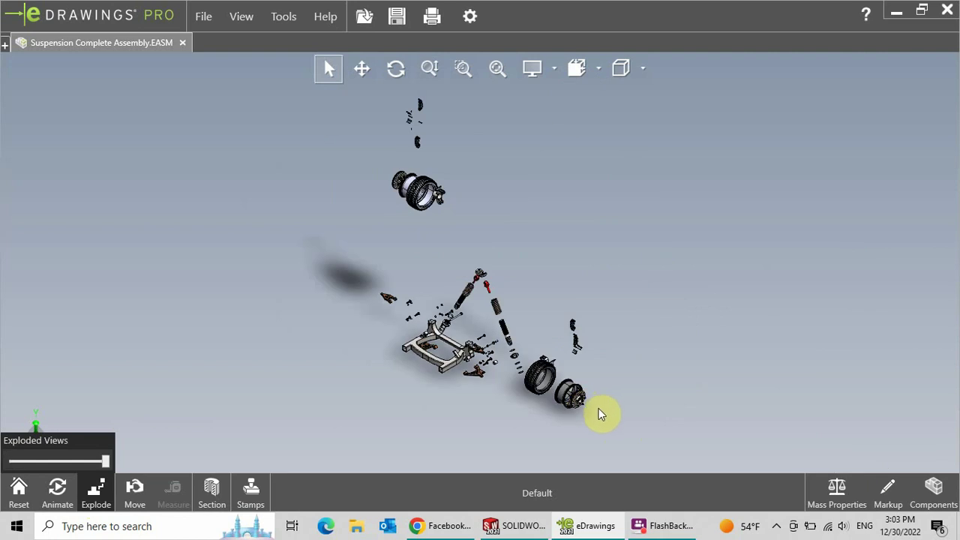
Zoom in and out to inspect the exploded suspension parts.
{"action": "scroll", "coordinate": [547, 382], "scroll_direction": "down", "scroll_amount": 2}
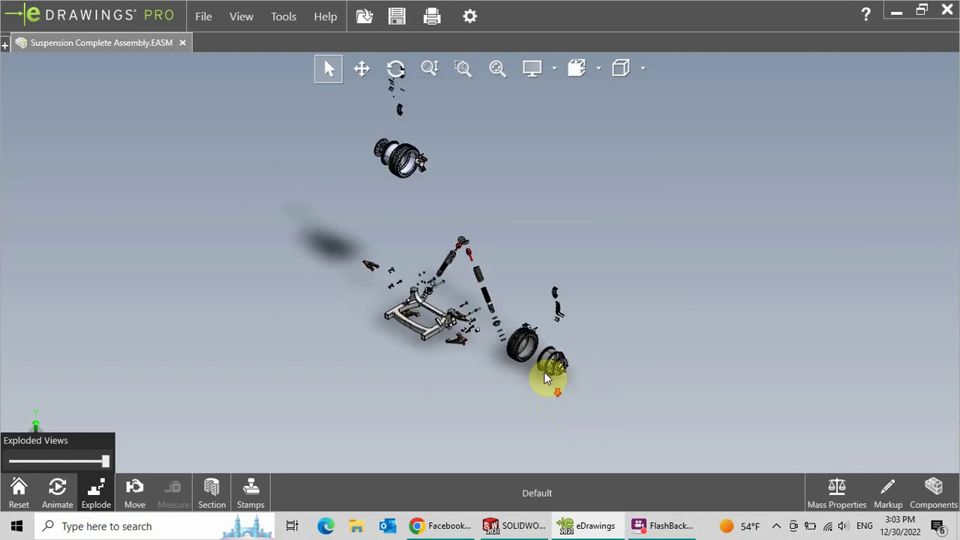
{"action": "scroll", "coordinate": [540, 345], "scroll_direction": "down", "scroll_amount": 3}
{"action": "scroll", "coordinate": [536, 338], "scroll_direction": "down", "scroll_amount": 3}
{"action": "scroll", "coordinate": [533, 393], "scroll_direction": "down", "scroll_amount": 1}
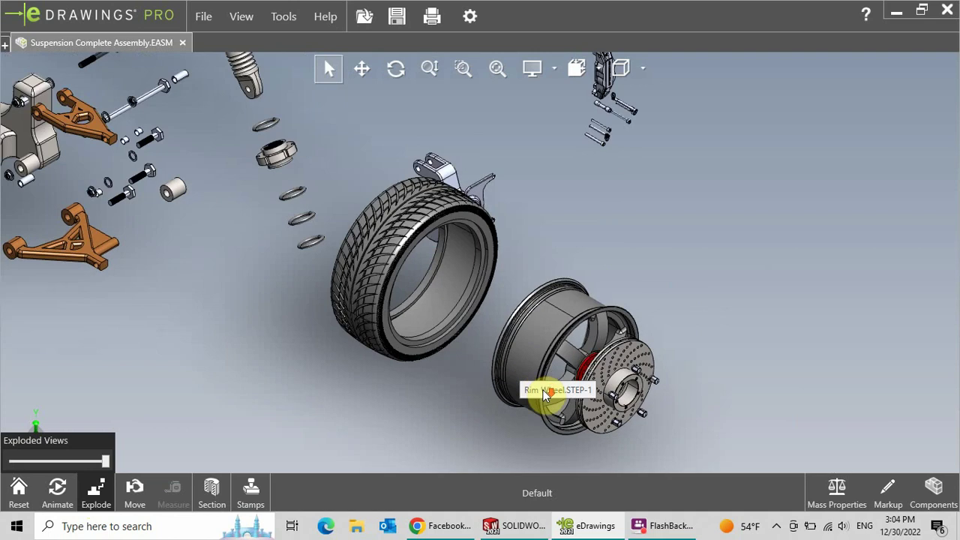
{"action": "scroll", "coordinate": [532, 405], "scroll_direction": "down", "scroll_amount": 2}
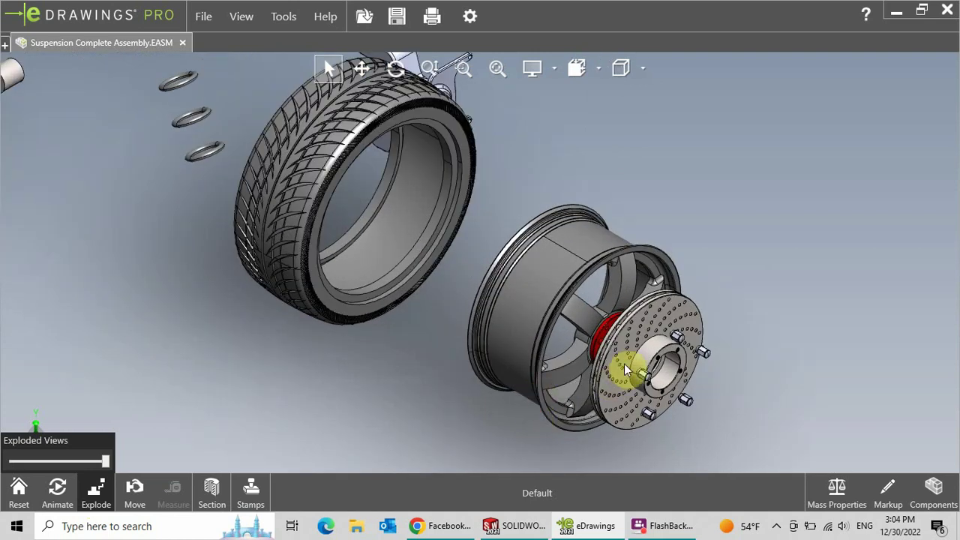
{"action": "scroll", "coordinate": [578, 372], "scroll_direction": "down", "scroll_amount": 1}
{"action": "scroll", "coordinate": [575, 370], "scroll_direction": "up", "scroll_amount": 1}
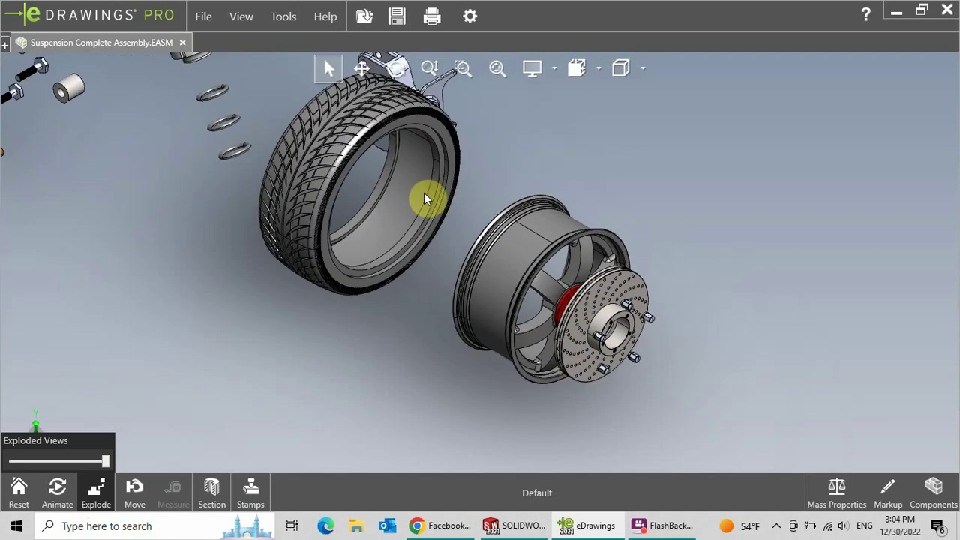
{"action": "scroll", "coordinate": [405, 150], "scroll_direction": "up", "scroll_amount": 2}
{"action": "scroll", "coordinate": [403, 248], "scroll_direction": "up", "scroll_amount": 1}
{"action": "scroll", "coordinate": [450, 270], "scroll_direction": "up", "scroll_amount": 1}
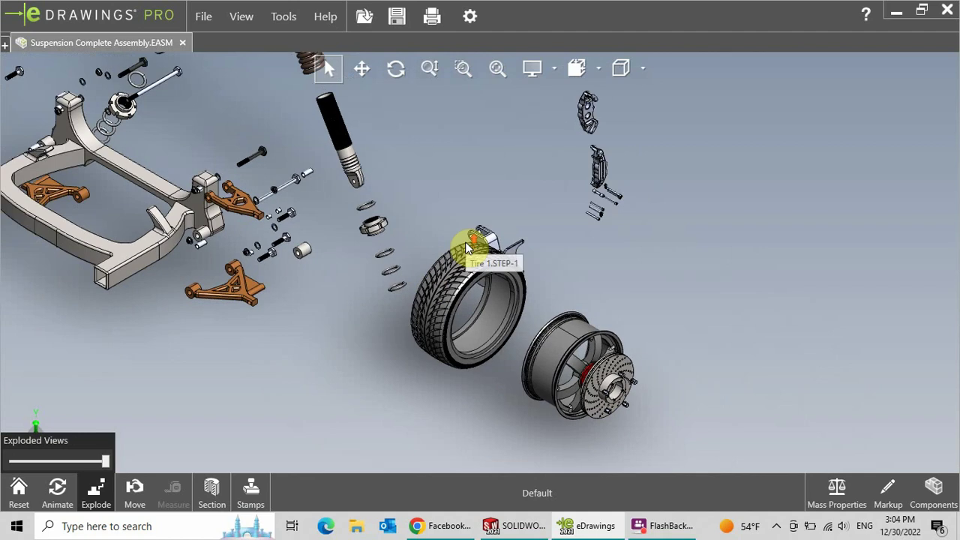
{"action": "scroll", "coordinate": [596, 112], "scroll_direction": "down", "scroll_amount": 1}
{"action": "scroll", "coordinate": [581, 112], "scroll_direction": "down", "scroll_amount": 1}
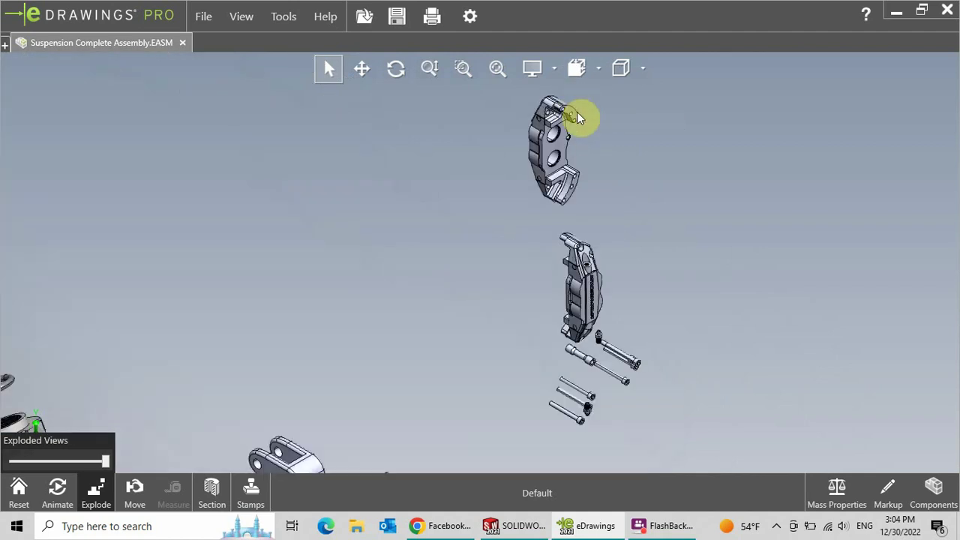
{"action": "scroll", "coordinate": [566, 278], "scroll_direction": "up", "scroll_amount": 2}
{"action": "scroll", "coordinate": [566, 281], "scroll_direction": "up", "scroll_amount": 2}
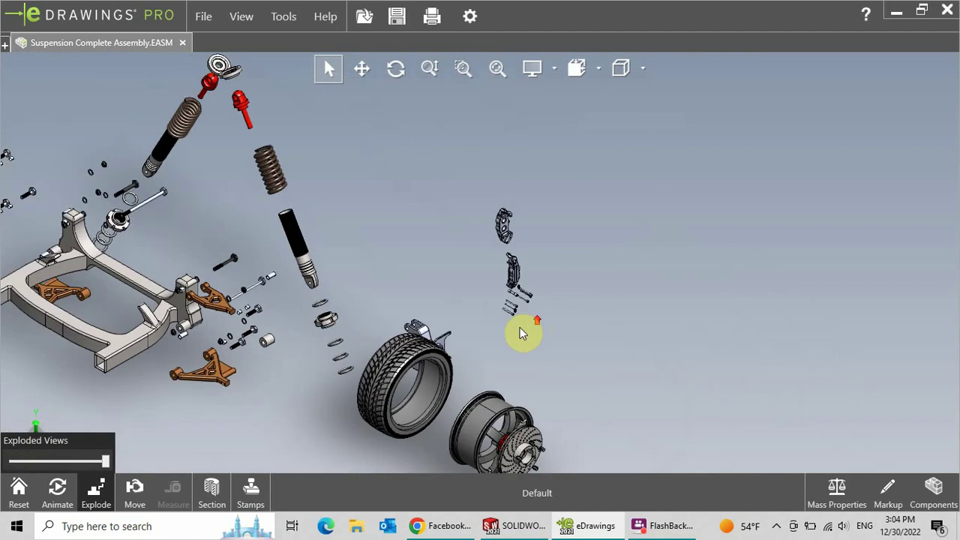
{"action": "scroll", "coordinate": [236, 342], "scroll_direction": "down", "scroll_amount": 1}
{"action": "scroll", "coordinate": [348, 232], "scroll_direction": "down", "scroll_amount": 1}
{"action": "scroll", "coordinate": [413, 379], "scroll_direction": "up", "scroll_amount": 1}
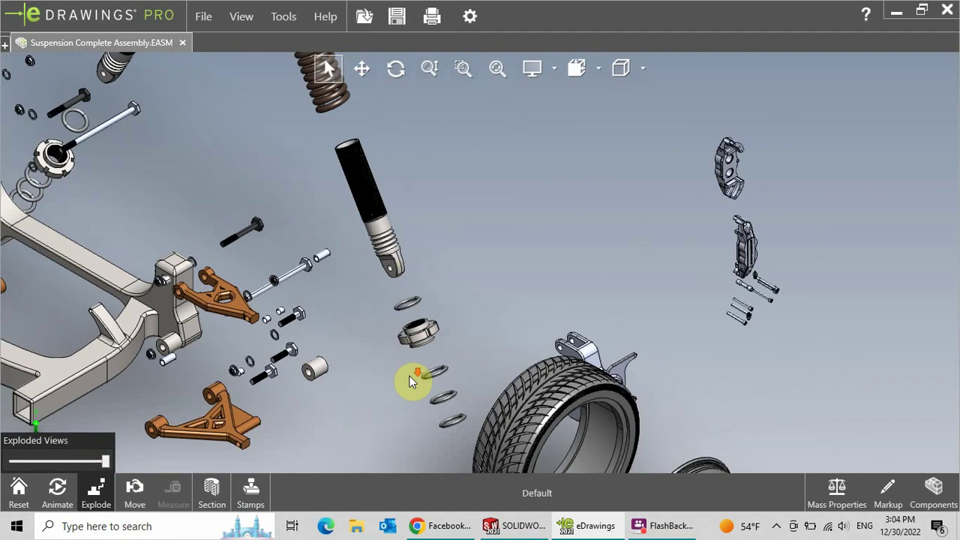
{"action": "scroll", "coordinate": [410, 376], "scroll_direction": "down", "scroll_amount": 1}
{"action": "scroll", "coordinate": [402, 383], "scroll_direction": "up", "scroll_amount": 1}
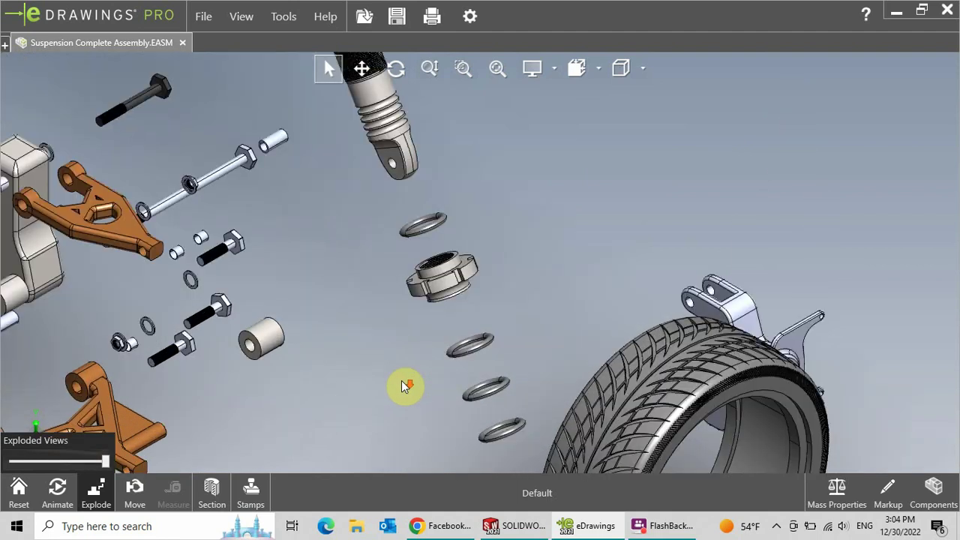
{"action": "scroll", "coordinate": [403, 383], "scroll_direction": "up", "scroll_amount": 1}
{"action": "scroll", "coordinate": [405, 379], "scroll_direction": "up", "scroll_amount": 1}
{"action": "scroll", "coordinate": [426, 147], "scroll_direction": "down", "scroll_amount": 2}
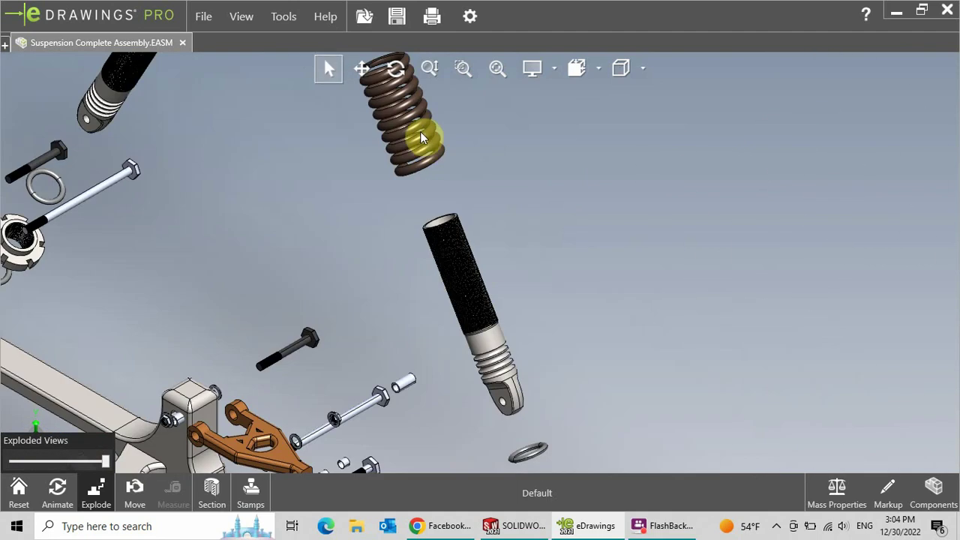
{"action": "scroll", "coordinate": [420, 133], "scroll_direction": "up", "scroll_amount": 2}
{"action": "scroll", "coordinate": [438, 201], "scroll_direction": "down", "scroll_amount": 2}
{"action": "scroll", "coordinate": [430, 163], "scroll_direction": "up", "scroll_amount": 2}
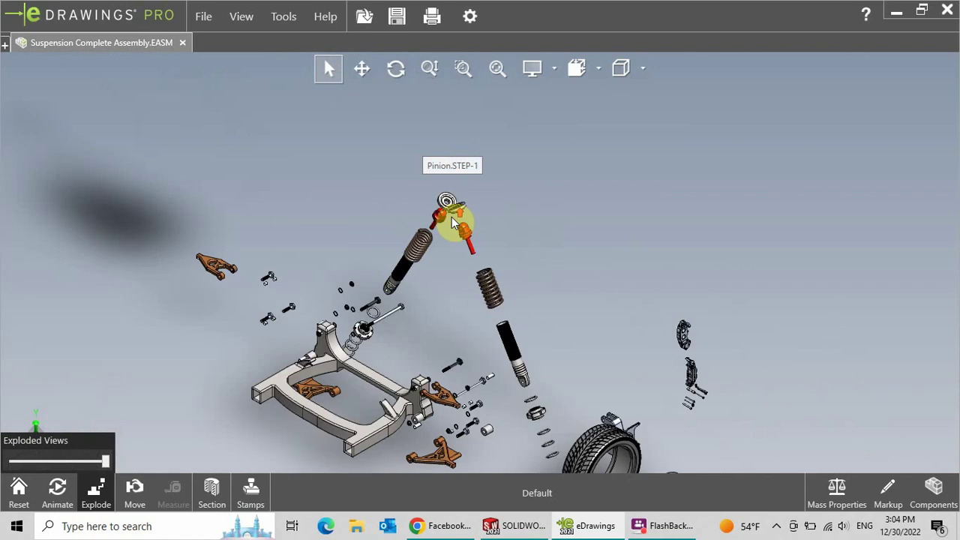
{"action": "scroll", "coordinate": [441, 466], "scroll_direction": "down", "scroll_amount": 2}
{"action": "scroll", "coordinate": [441, 461], "scroll_direction": "down", "scroll_amount": 2}
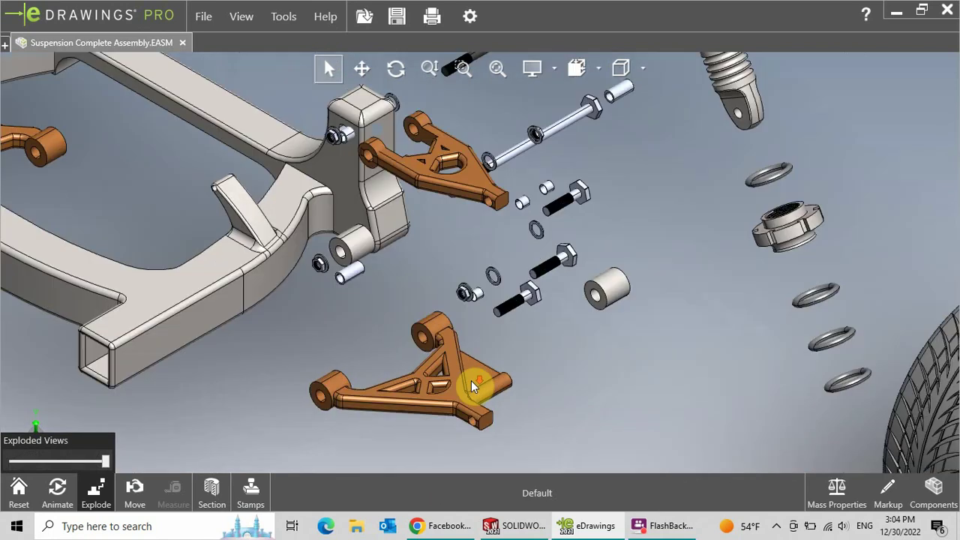
{"action": "scroll", "coordinate": [522, 399], "scroll_direction": "up", "scroll_amount": 1}
{"action": "scroll", "coordinate": [528, 402], "scroll_direction": "up", "scroll_amount": 2}
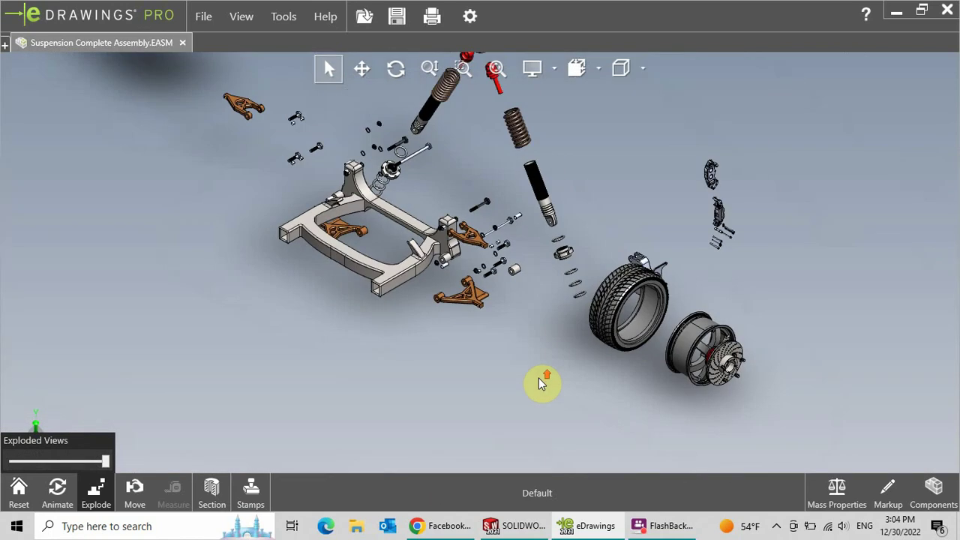
{"action": "scroll", "coordinate": [373, 185], "scroll_direction": "down", "scroll_amount": 1}
{"action": "scroll", "coordinate": [366, 131], "scroll_direction": "down", "scroll_amount": 1}
{"action": "scroll", "coordinate": [364, 129], "scroll_direction": "down", "scroll_amount": 1}
{"action": "scroll", "coordinate": [375, 346], "scroll_direction": "up", "scroll_amount": 2}
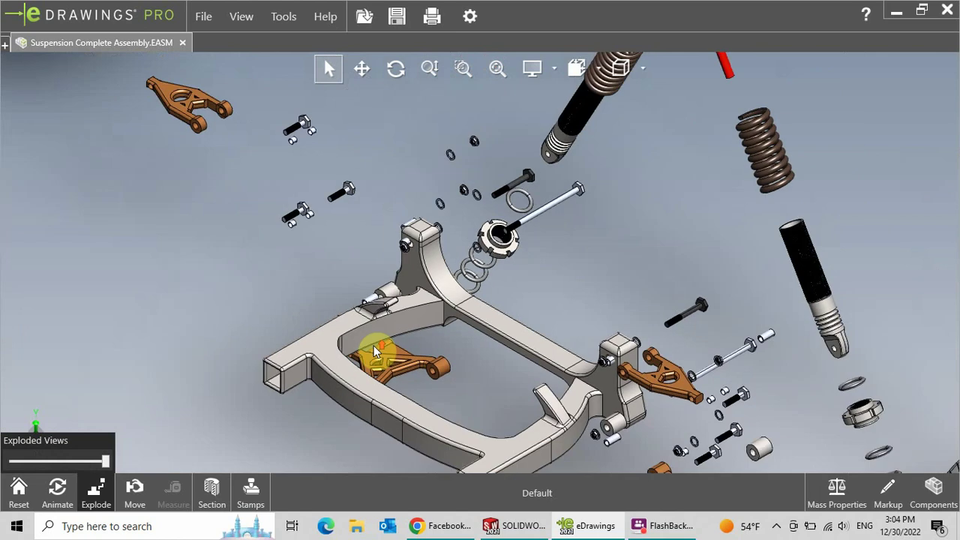
{"action": "scroll", "coordinate": [375, 343], "scroll_direction": "up", "scroll_amount": 3}
Rotate the exploded assembly so a wheel sits on top, then select the wheel rim.
{"action": "middle_click_drag", "start_coordinate": [375, 343], "coordinate": [454, 126]}
{"action": "scroll", "coordinate": [458, 122], "scroll_direction": "down", "scroll_amount": 3}
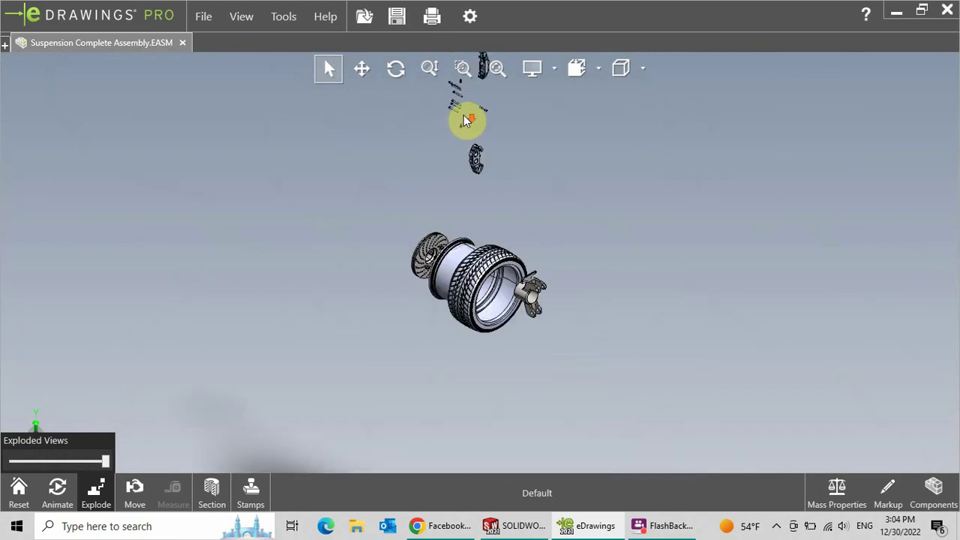
{"action": "scroll", "coordinate": [468, 275], "scroll_direction": "down", "scroll_amount": 1}
{"action": "scroll", "coordinate": [463, 274], "scroll_direction": "down", "scroll_amount": 2}
{"action": "scroll", "coordinate": [465, 274], "scroll_direction": "down", "scroll_amount": 1}
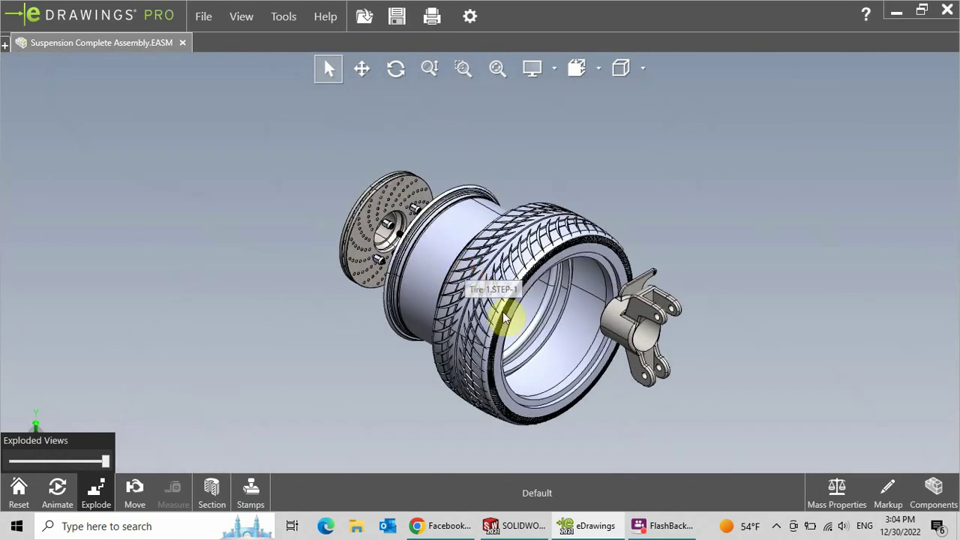
{"action": "scroll", "coordinate": [506, 323], "scroll_direction": "down", "scroll_amount": 1}
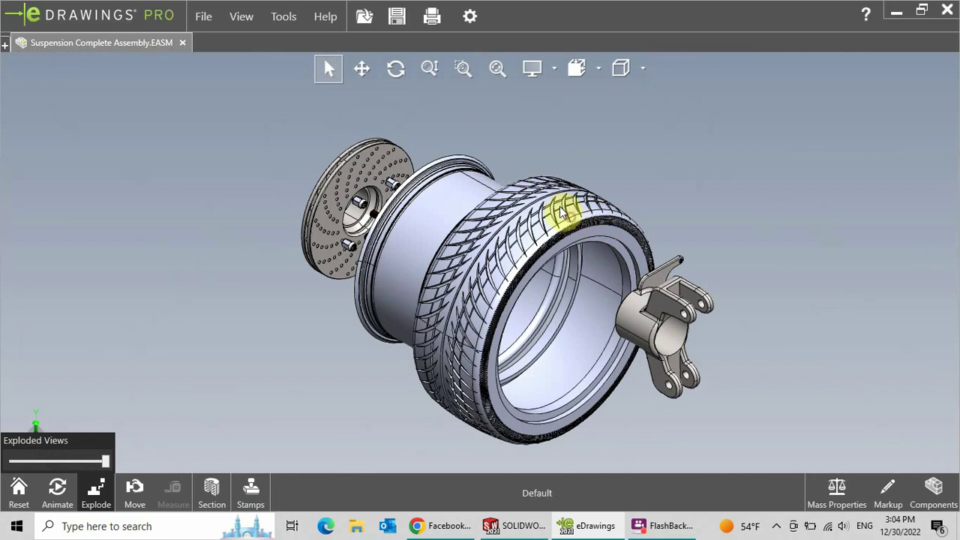
{"action": "left_click", "coordinate": [536, 241]}
{"action": "scroll", "coordinate": [458, 281], "scroll_direction": "up", "scroll_amount": 2}
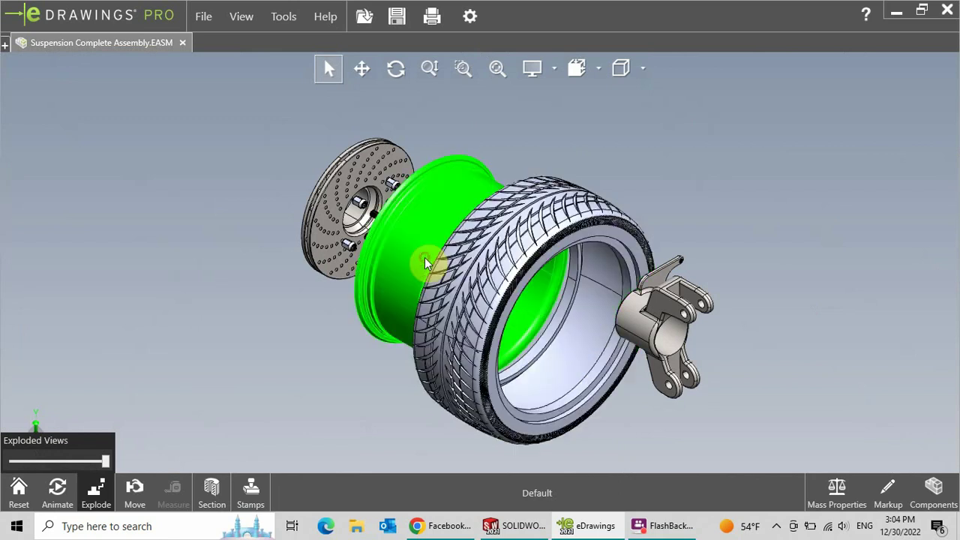
{"action": "scroll", "coordinate": [482, 361], "scroll_direction": "up", "scroll_amount": 2}
{"action": "scroll", "coordinate": [484, 360], "scroll_direction": "up", "scroll_amount": 1}
{"action": "scroll", "coordinate": [501, 177], "scroll_direction": "down", "scroll_amount": 2}
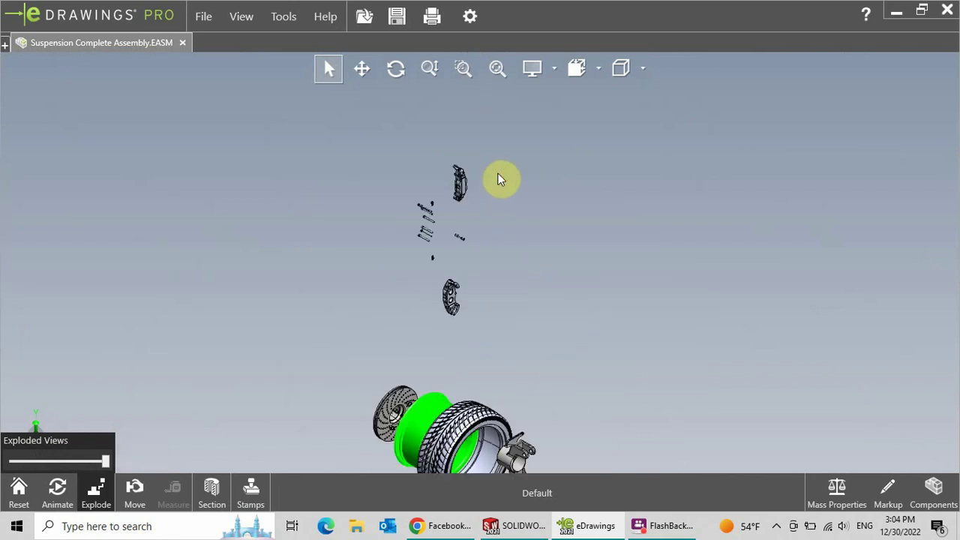
{"action": "scroll", "coordinate": [450, 230], "scroll_direction": "down", "scroll_amount": 2}
{"action": "scroll", "coordinate": [429, 295], "scroll_direction": "up", "scroll_amount": 3}
{"action": "scroll", "coordinate": [433, 346], "scroll_direction": "up", "scroll_amount": 2}
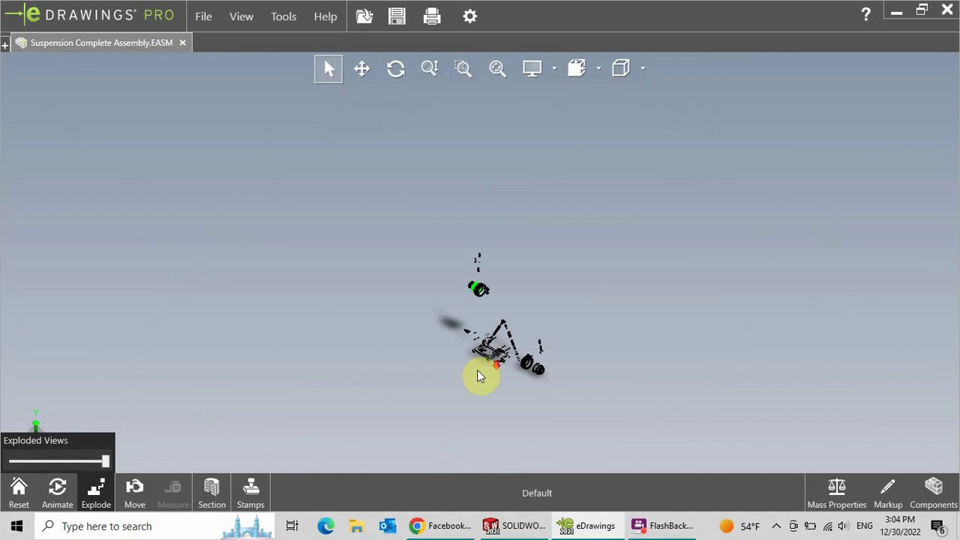
{"action": "scroll", "coordinate": [480, 375], "scroll_direction": "down", "scroll_amount": 2}
{"action": "scroll", "coordinate": [521, 304], "scroll_direction": "down", "scroll_amount": 3}
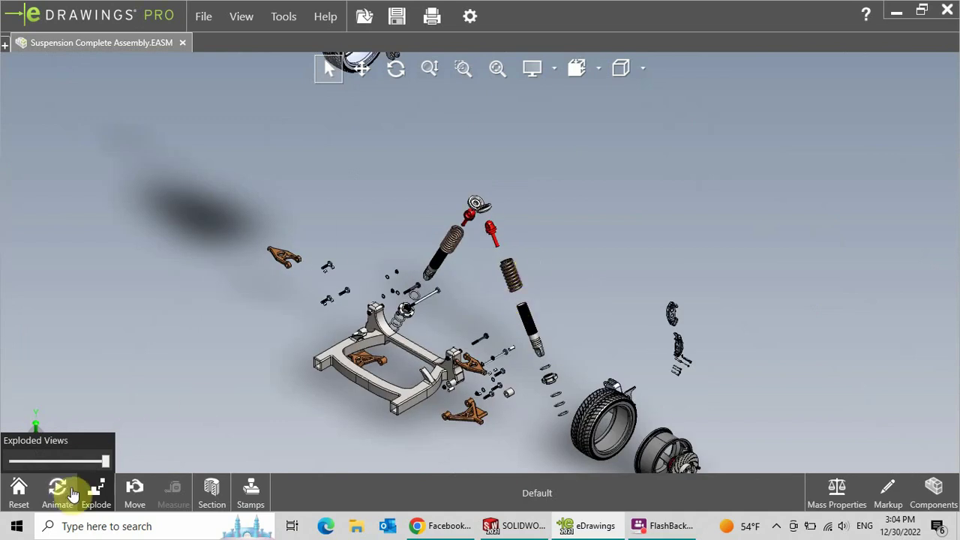
Collapse the exploded parts back into the assembly and orbit it to a new angle.
{"action": "left_click", "coordinate": [90, 494]}
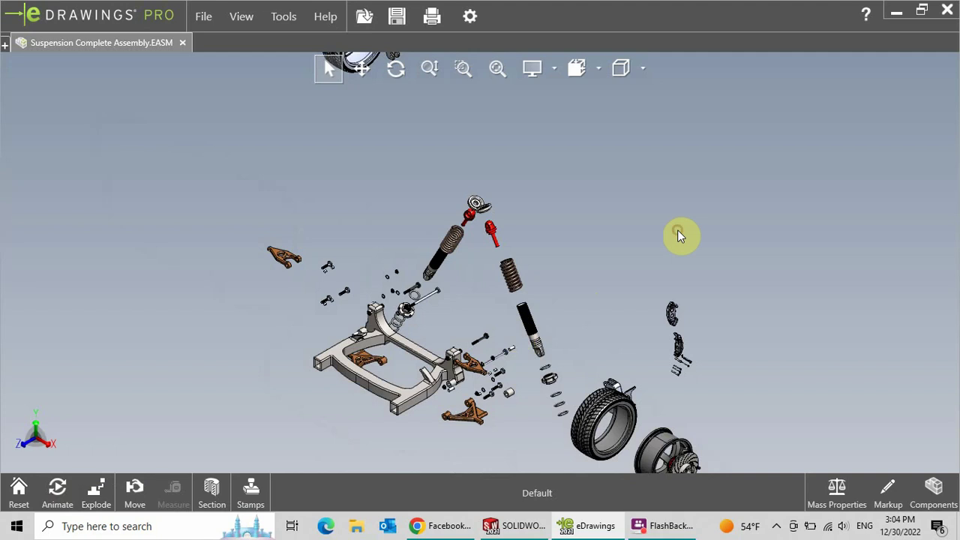
{"action": "left_click", "coordinate": [499, 383]}
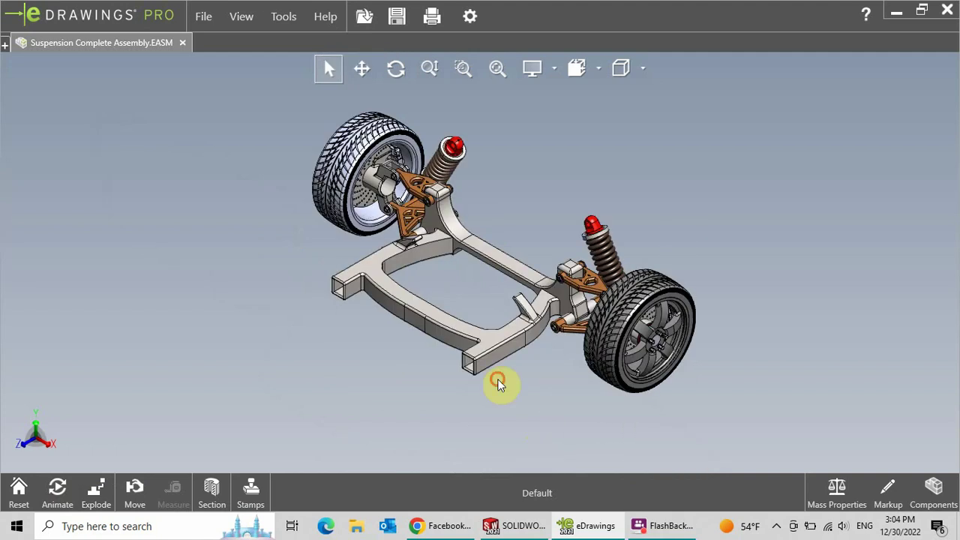
{"action": "left_click_drag", "start_coordinate": [502, 384], "coordinate": [485, 240]}
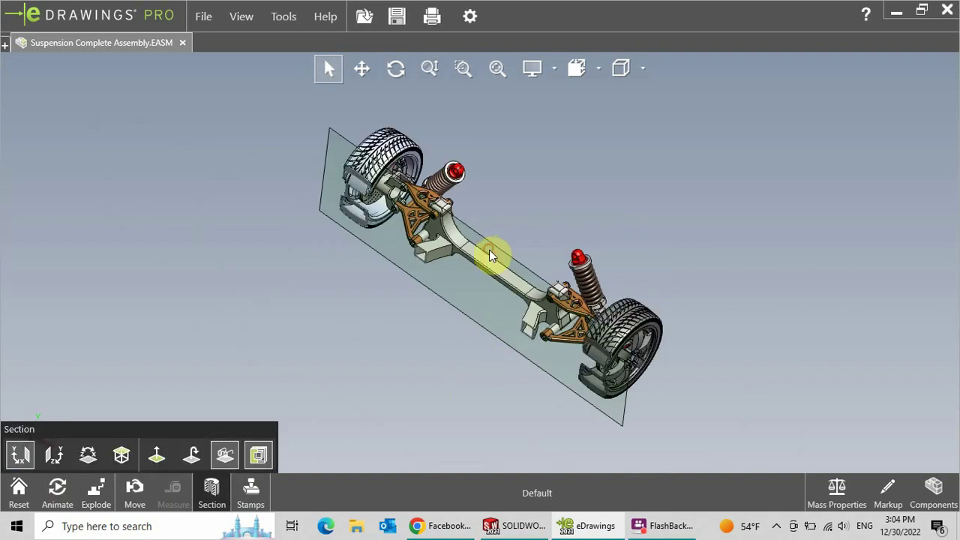
Shift the section plane so the whole assembly is cut, then orbit to see the cut face.
{"action": "left_click", "coordinate": [519, 232]}
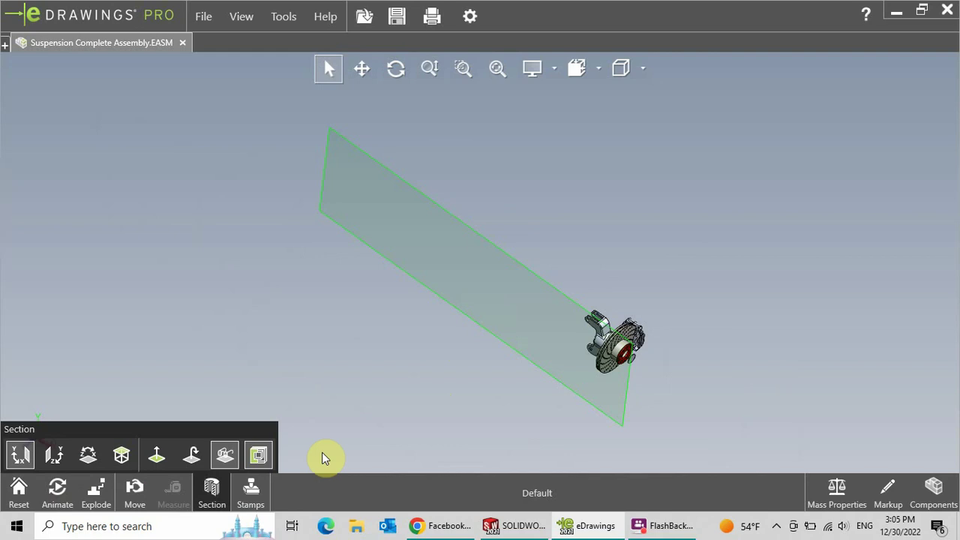
{"action": "left_click_drag", "start_coordinate": [481, 313], "coordinate": [563, 271]}
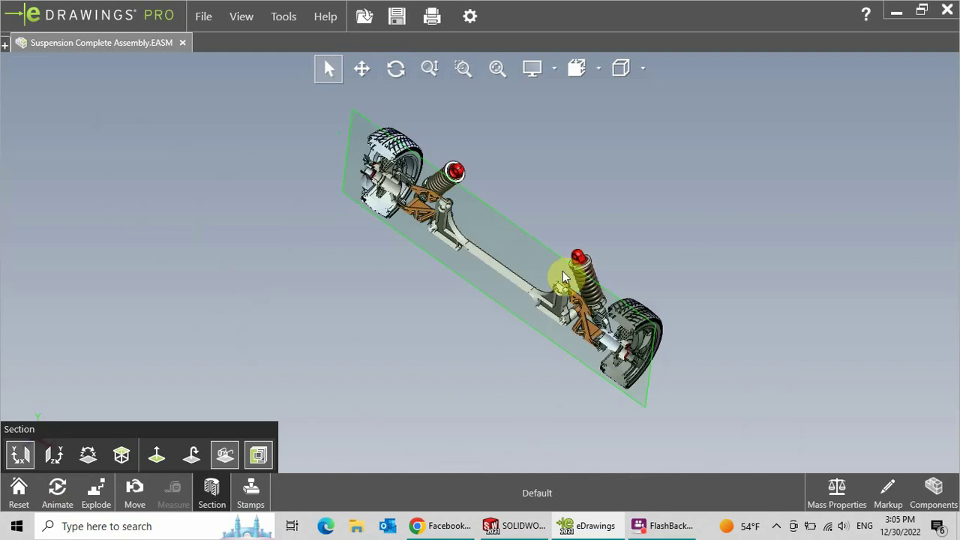
{"action": "left_click", "coordinate": [406, 371]}
{"action": "mouse_move", "coordinate": [482, 352]}
{"action": "middle_mouse_down"}
{"action": "mouse_move", "coordinate": [540, 268]}
{"action": "mouse_move", "coordinate": [547, 309]}
{"action": "middle_mouse_up"}
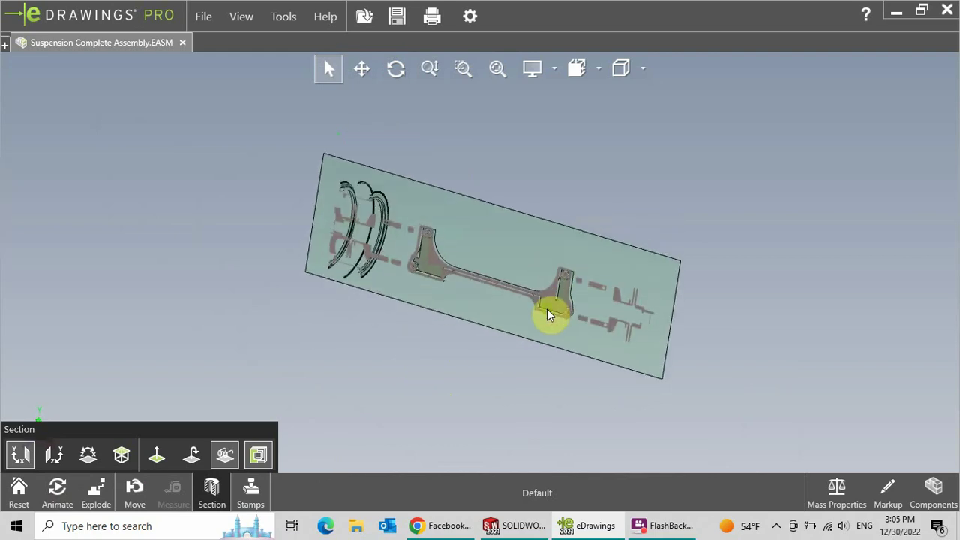
Switch to the Front view and zoom to inspect the cut wheels, shocks and frame.
{"action": "left_click", "coordinate": [552, 73]}
{"action": "left_click", "coordinate": [601, 70]}
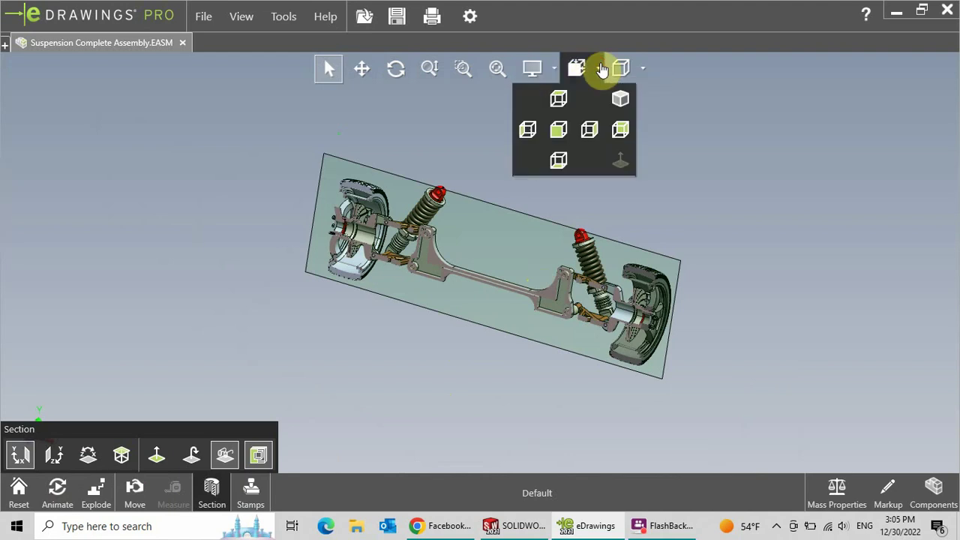
{"action": "left_click", "coordinate": [558, 132]}
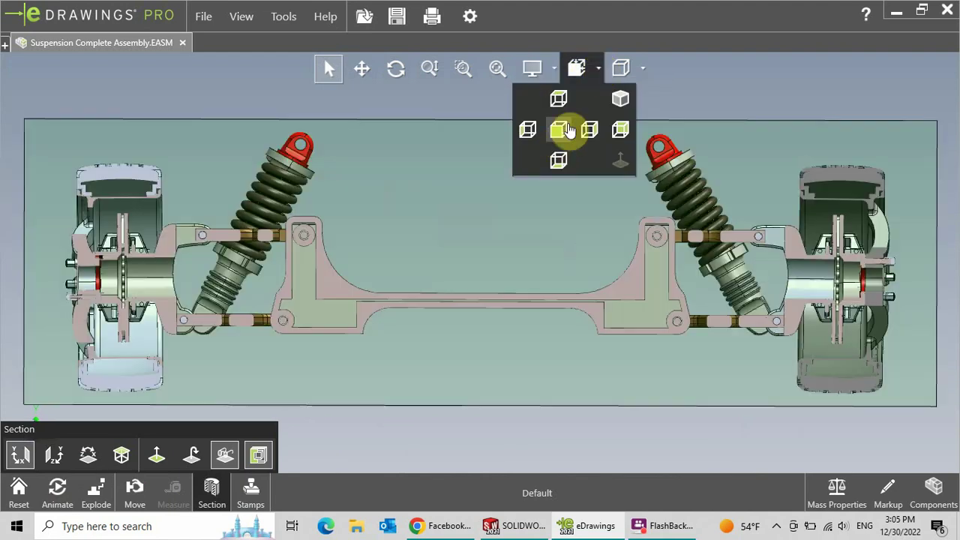
{"action": "left_click", "coordinate": [497, 408]}
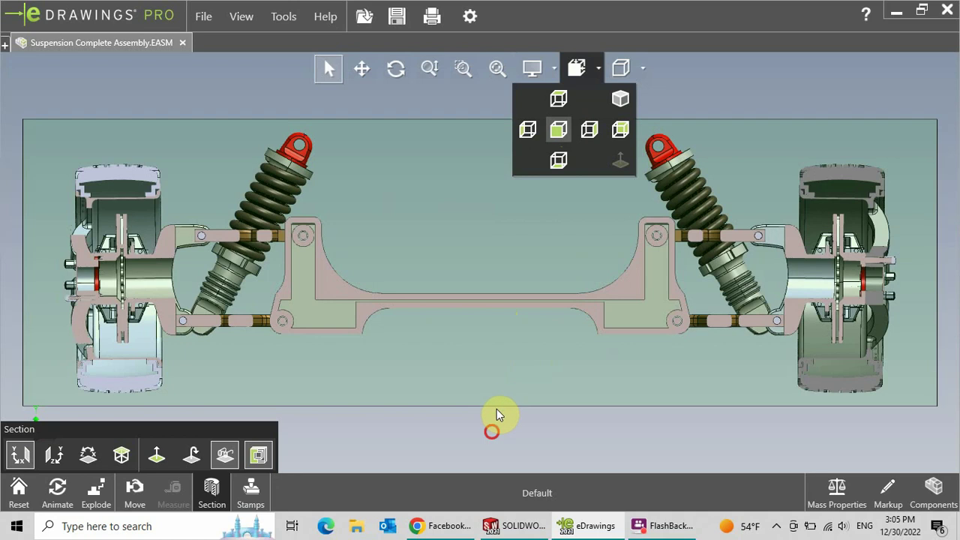
{"action": "scroll", "coordinate": [415, 368], "scroll_direction": "down", "scroll_amount": 2}
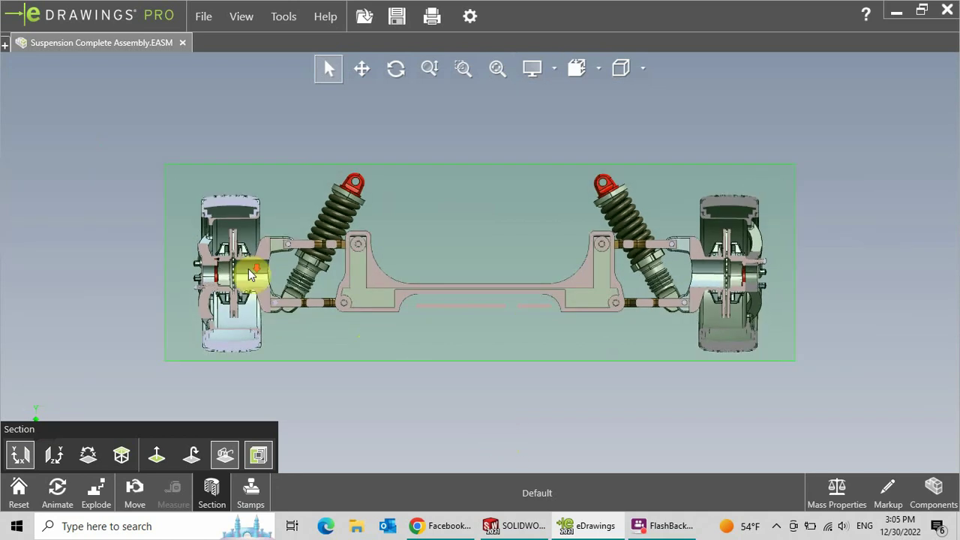
{"action": "scroll", "coordinate": [285, 277], "scroll_direction": "up", "scroll_amount": 3}
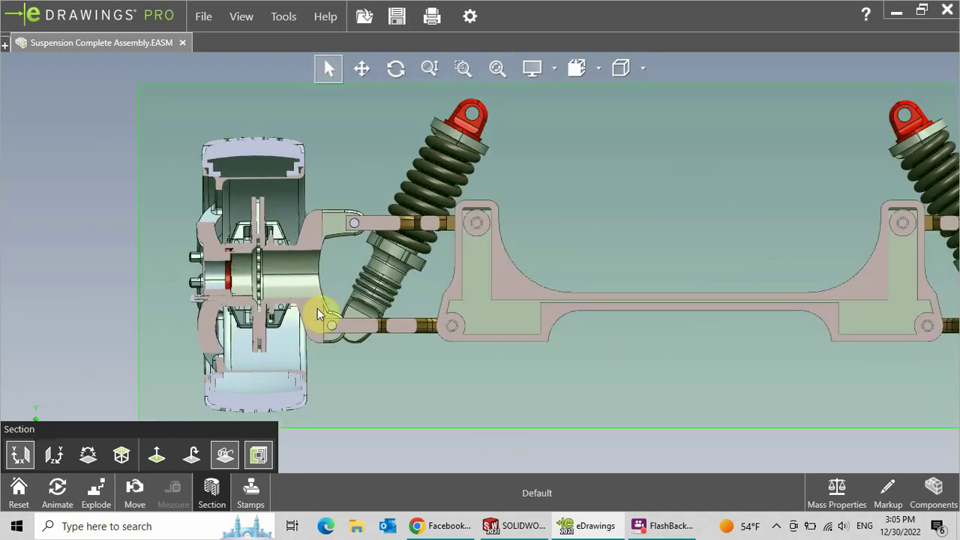
{"action": "scroll", "coordinate": [330, 301], "scroll_direction": "up", "scroll_amount": 2}
{"action": "scroll", "coordinate": [328, 300], "scroll_direction": "down", "scroll_amount": 3}
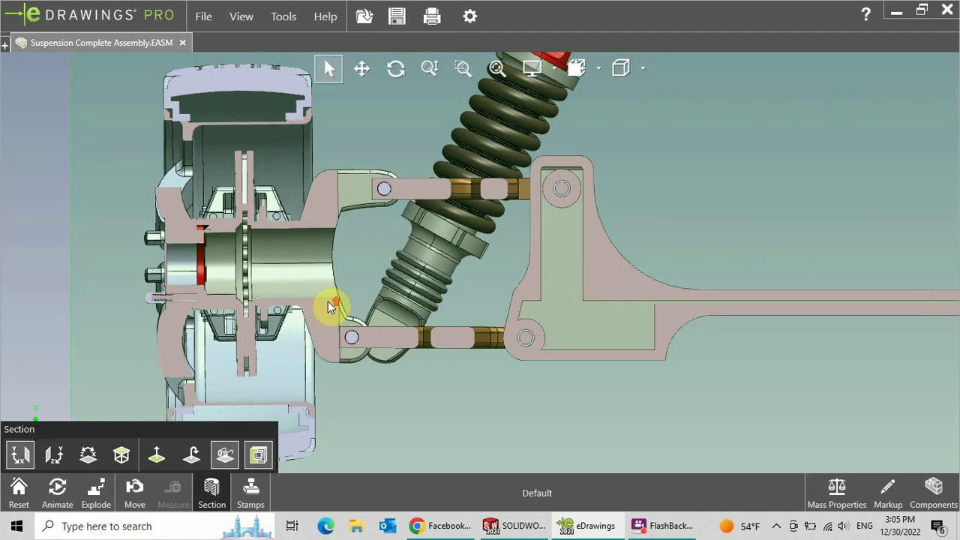
{"action": "scroll", "coordinate": [448, 259], "scroll_direction": "down", "scroll_amount": 2}
{"action": "scroll", "coordinate": [526, 267], "scroll_direction": "down", "scroll_amount": 1}
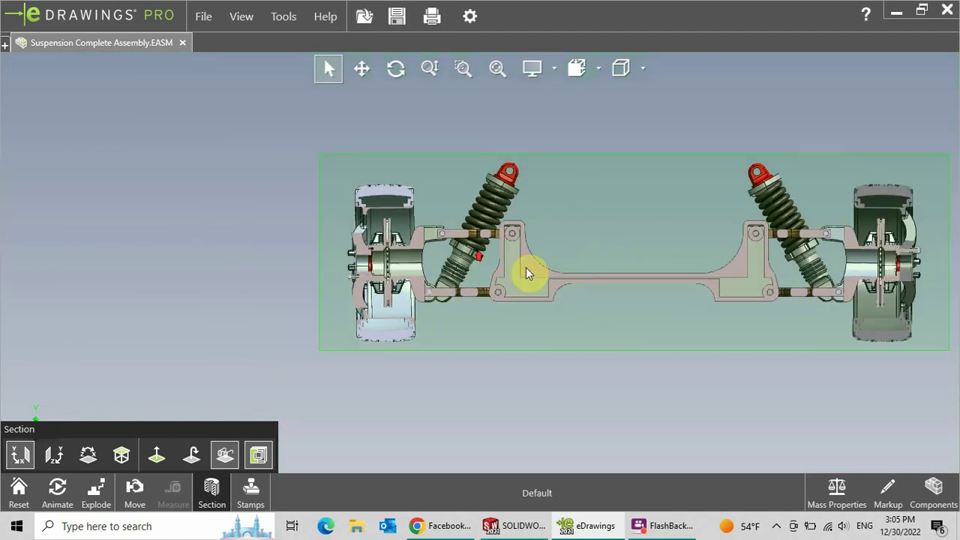
{"action": "scroll", "coordinate": [735, 231], "scroll_direction": "down", "scroll_amount": 1}
{"action": "scroll", "coordinate": [760, 225], "scroll_direction": "up", "scroll_amount": 2}
{"action": "scroll", "coordinate": [739, 225], "scroll_direction": "up", "scroll_amount": 1}
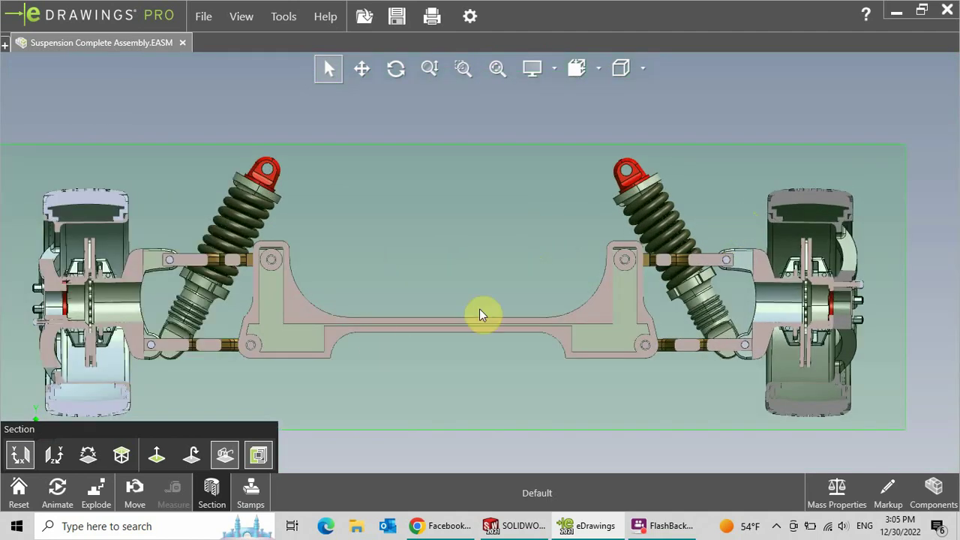